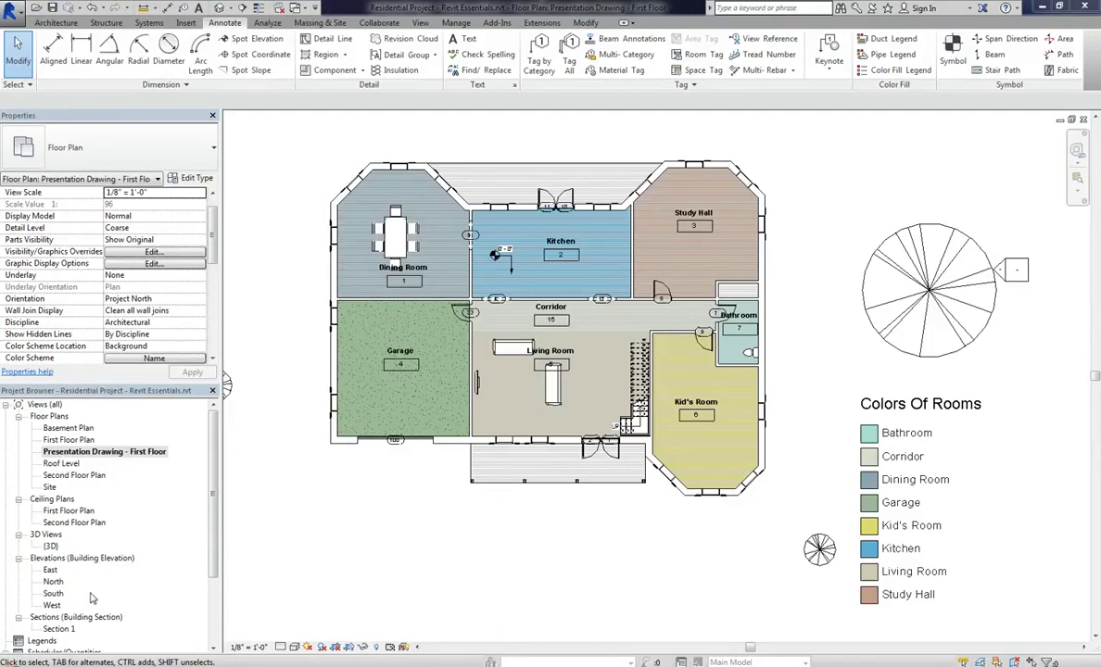
Switch the ribbon to the View tab above the Presentation Drawing - First Floor plan.
left_click(418, 22)
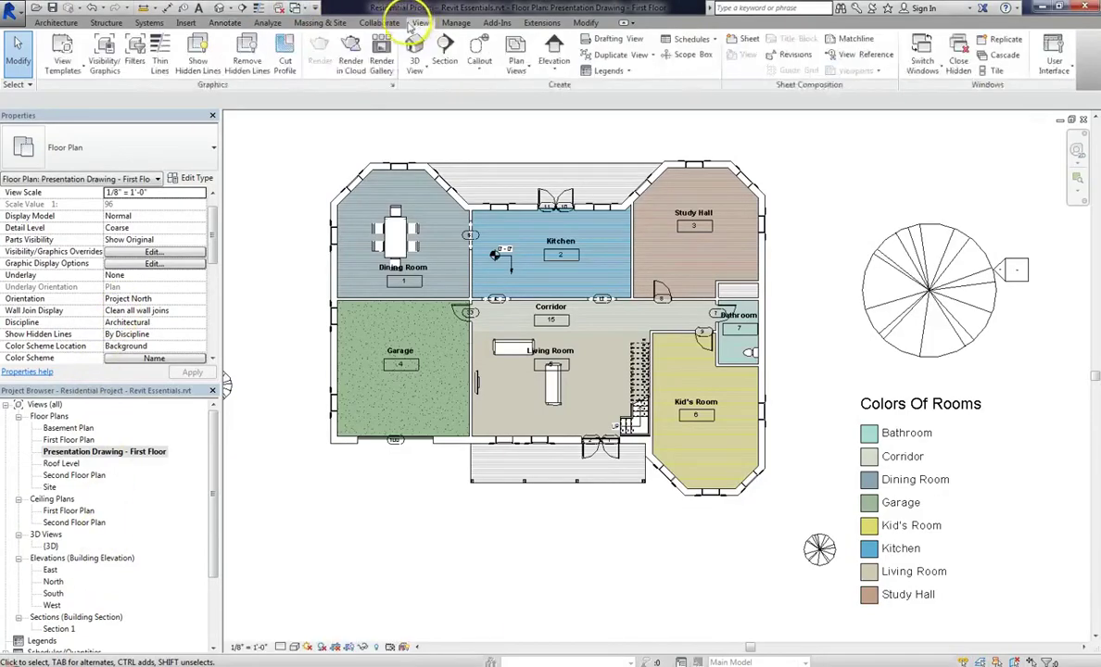
Open Visibility/Graphics for this plan, widen the dialog, and open Duct Placeholders line overrides.
left_click(105, 57)
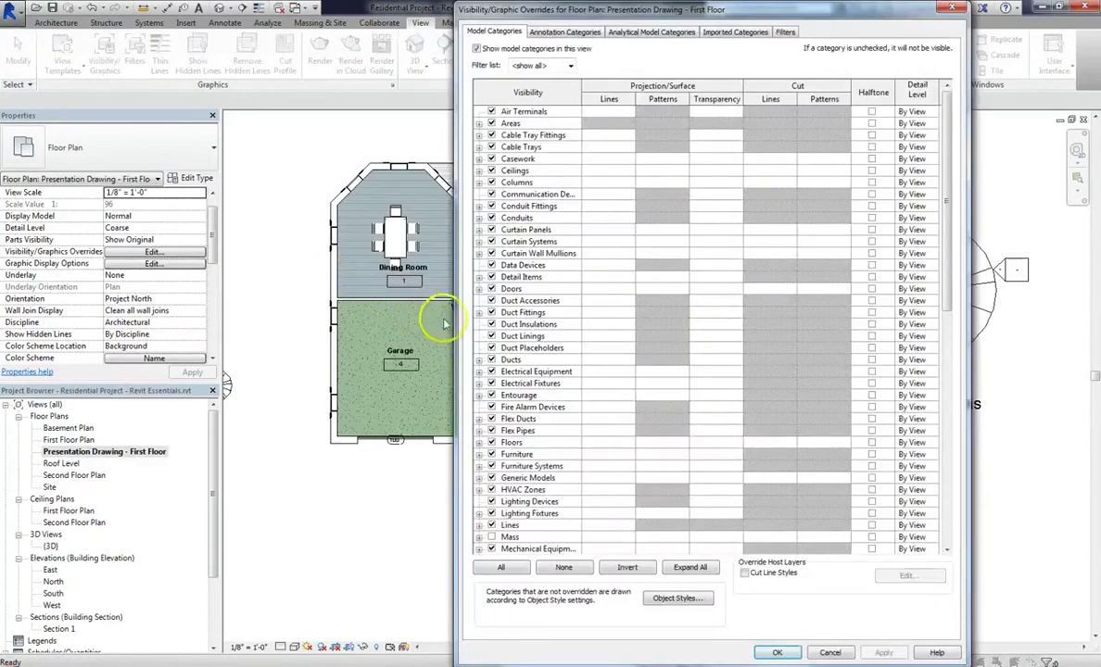
left_click_drag(455, 309, 326, 309)
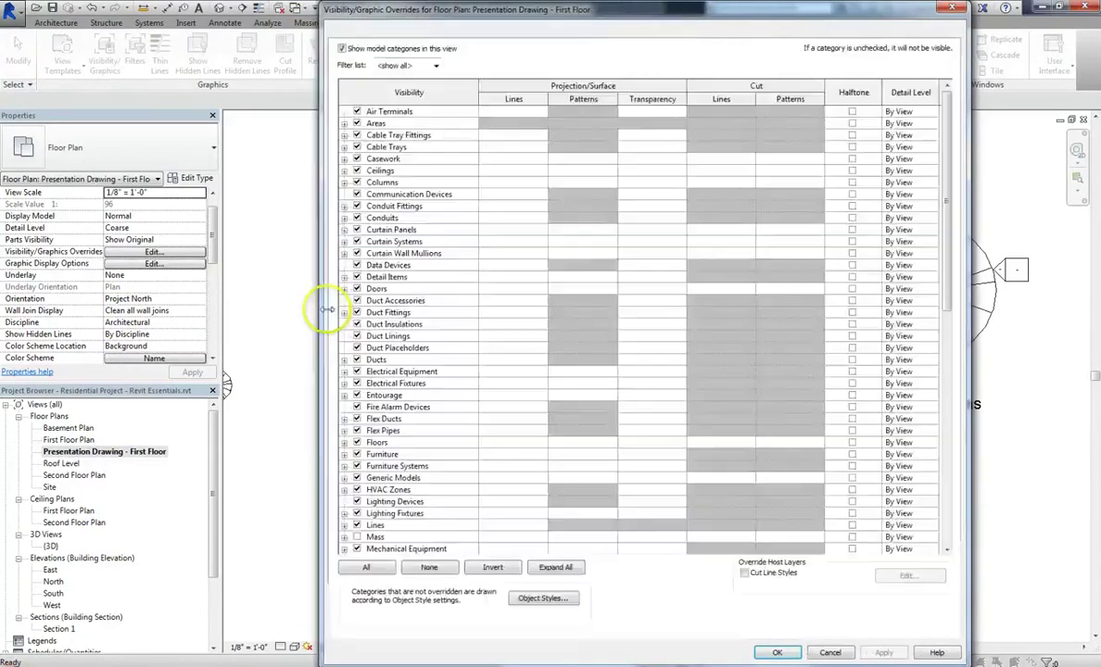
left_click(515, 349)
left_click(510, 348)
Try line weight 16, colour and pattern for Duct Placeholders lines, leaving them without override.
left_click(622, 314)
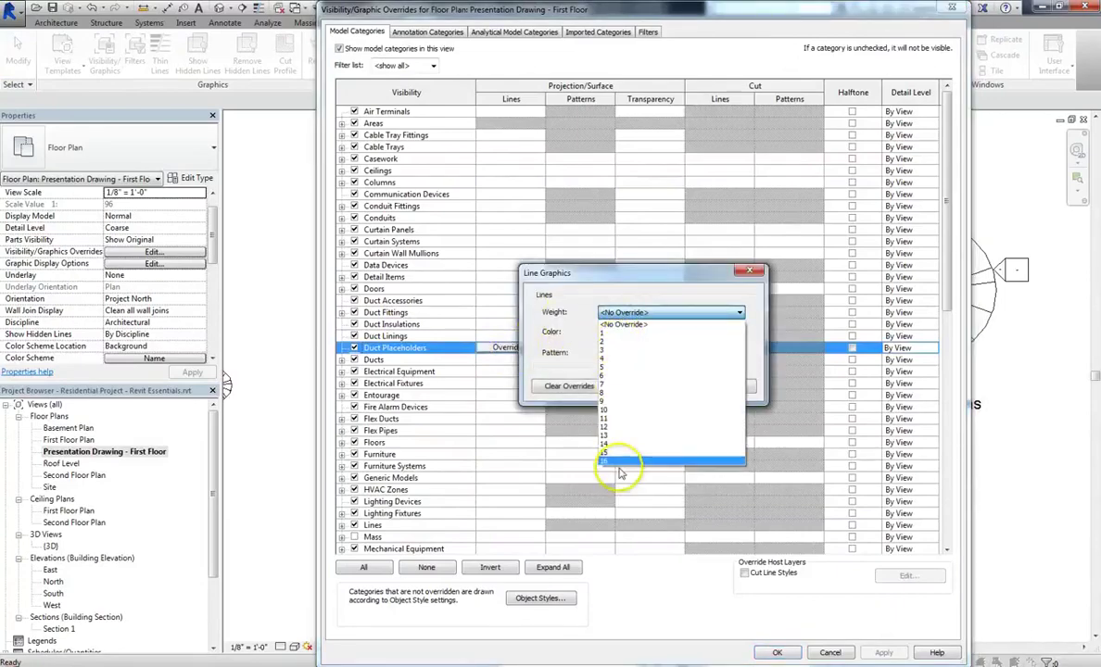
left_click(619, 463)
left_click(623, 332)
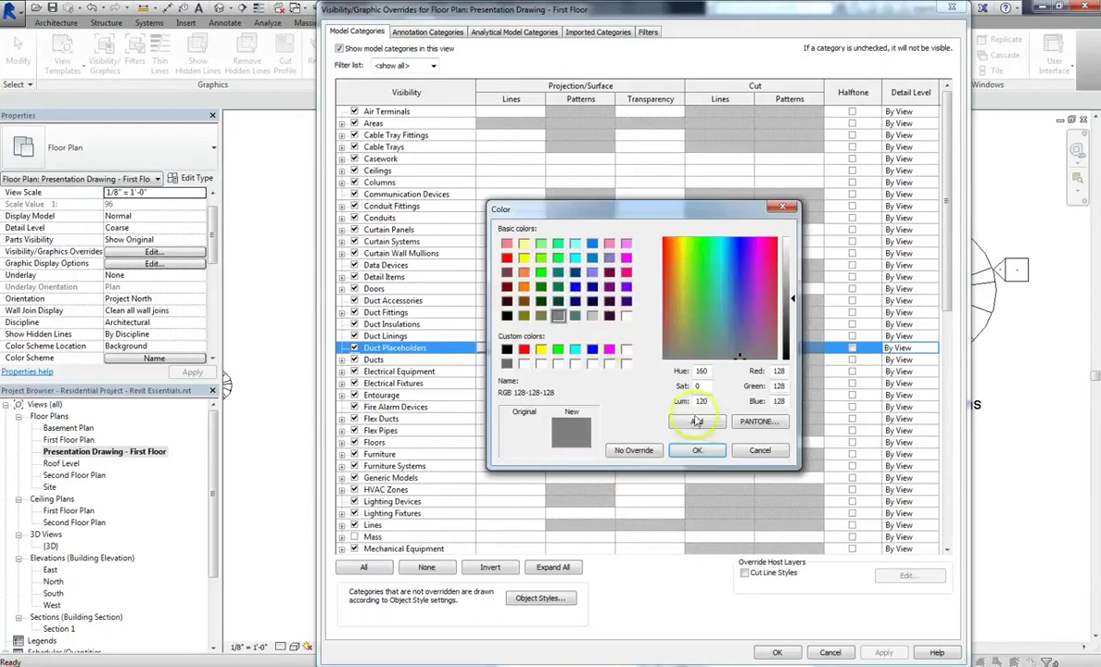
left_click(697, 450)
left_click(616, 352)
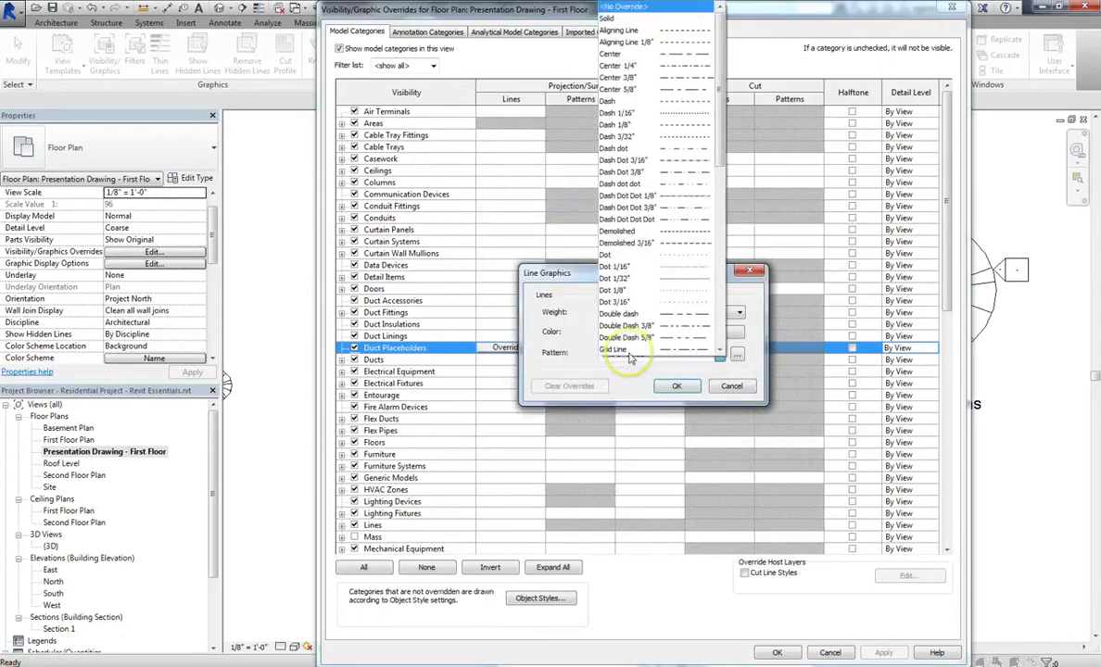
left_click(659, 380)
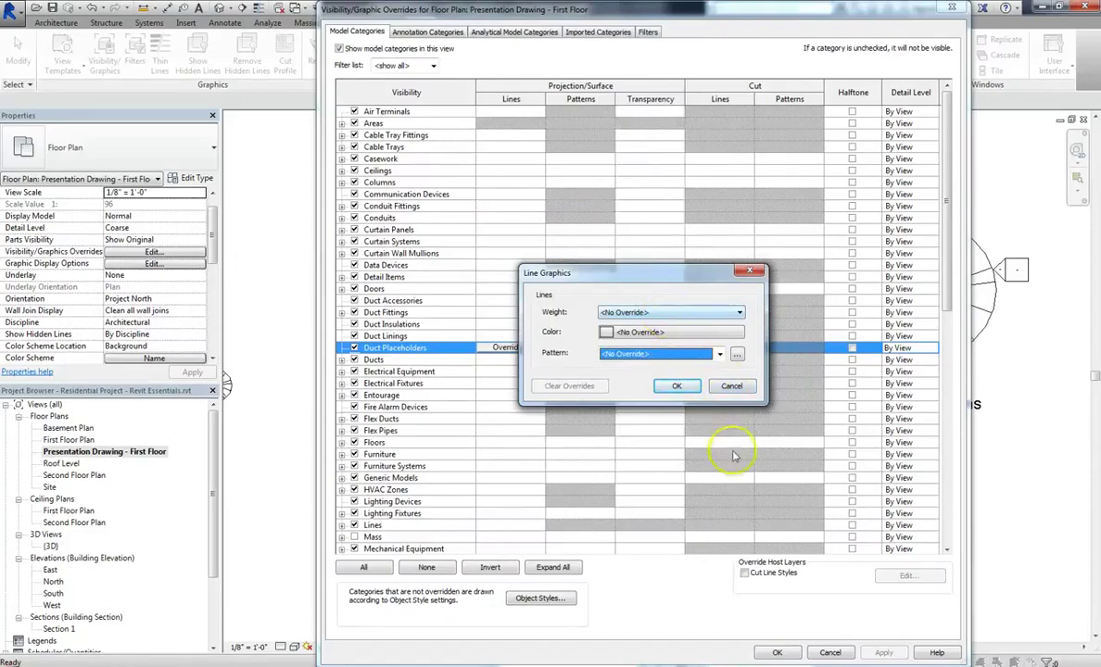
left_click(677, 384)
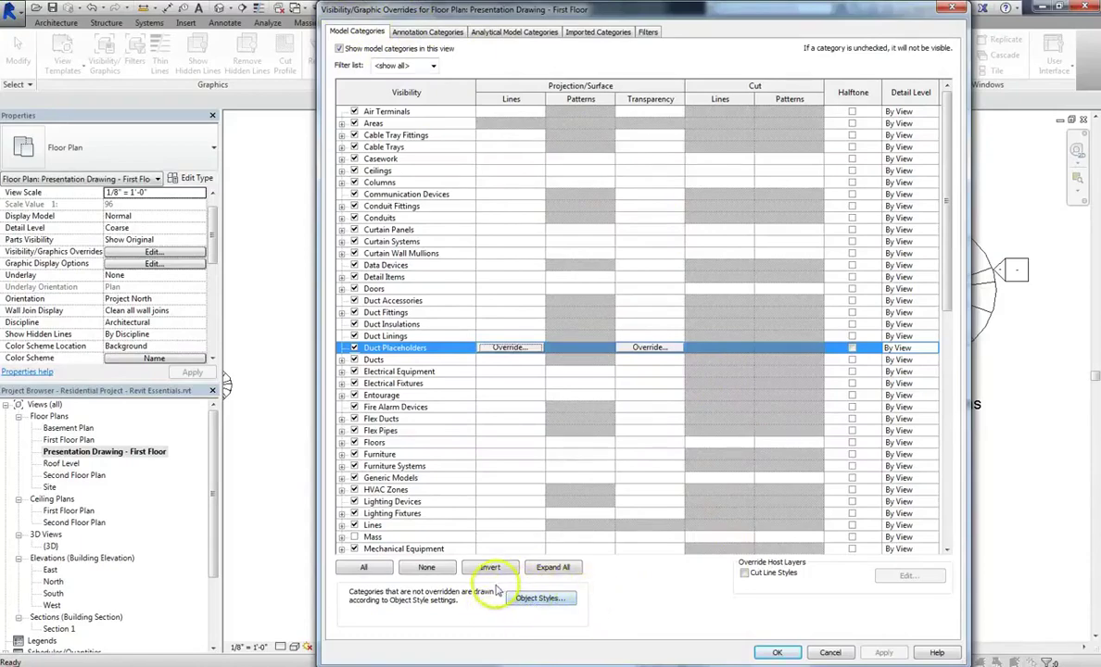
left_click(525, 598)
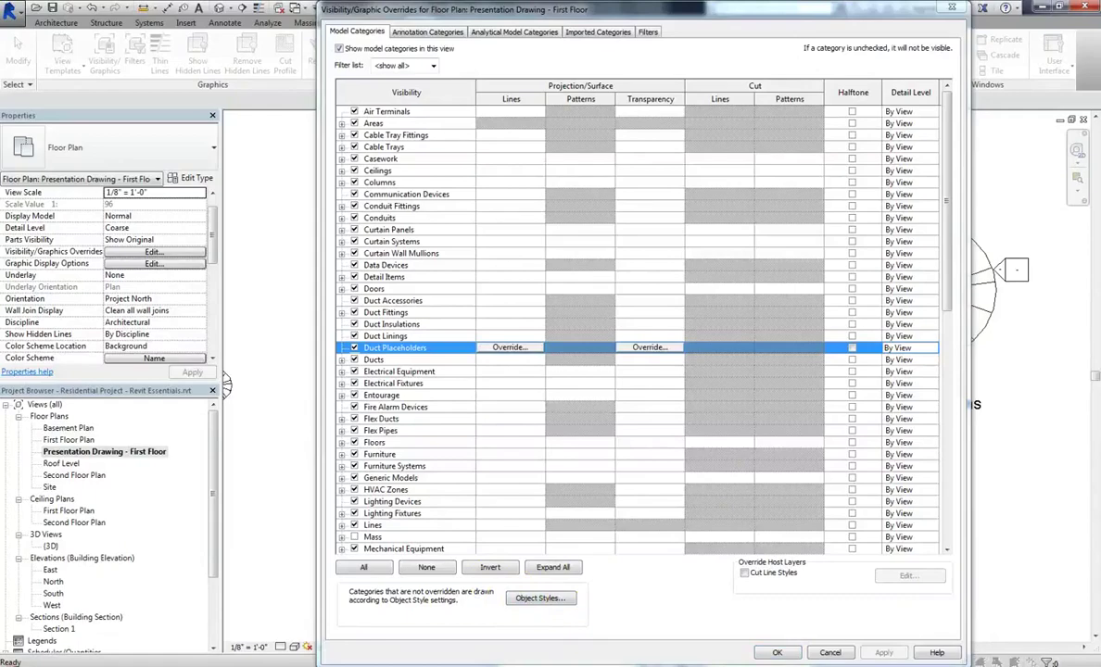
left_click_drag(871, 185, 609, 178)
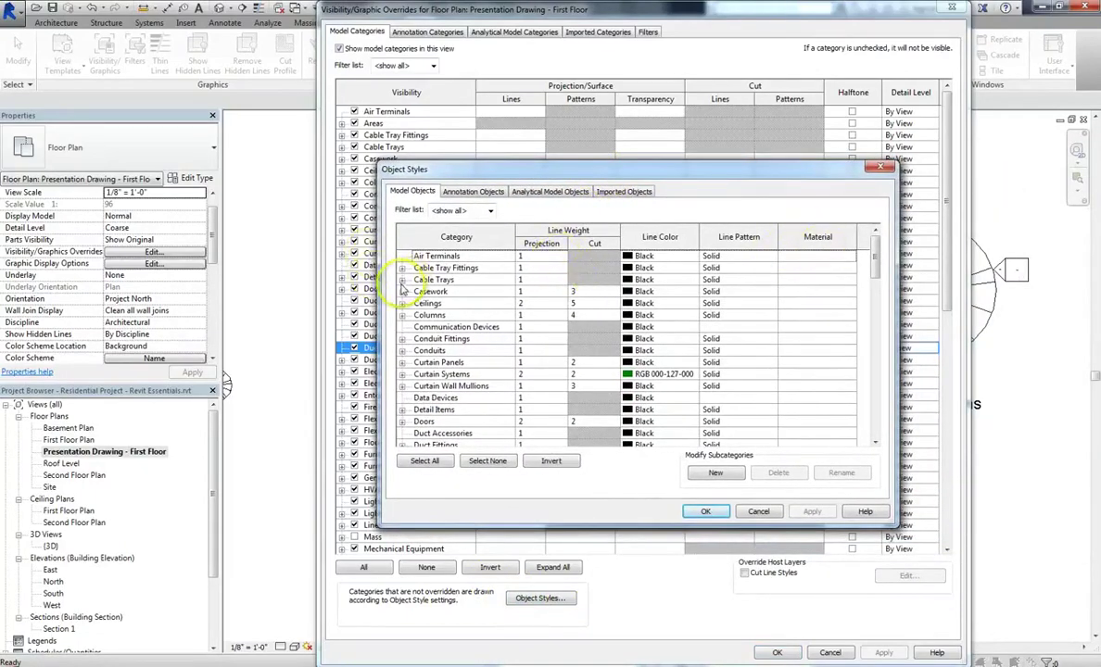
left_click_drag(876, 267, 876, 425)
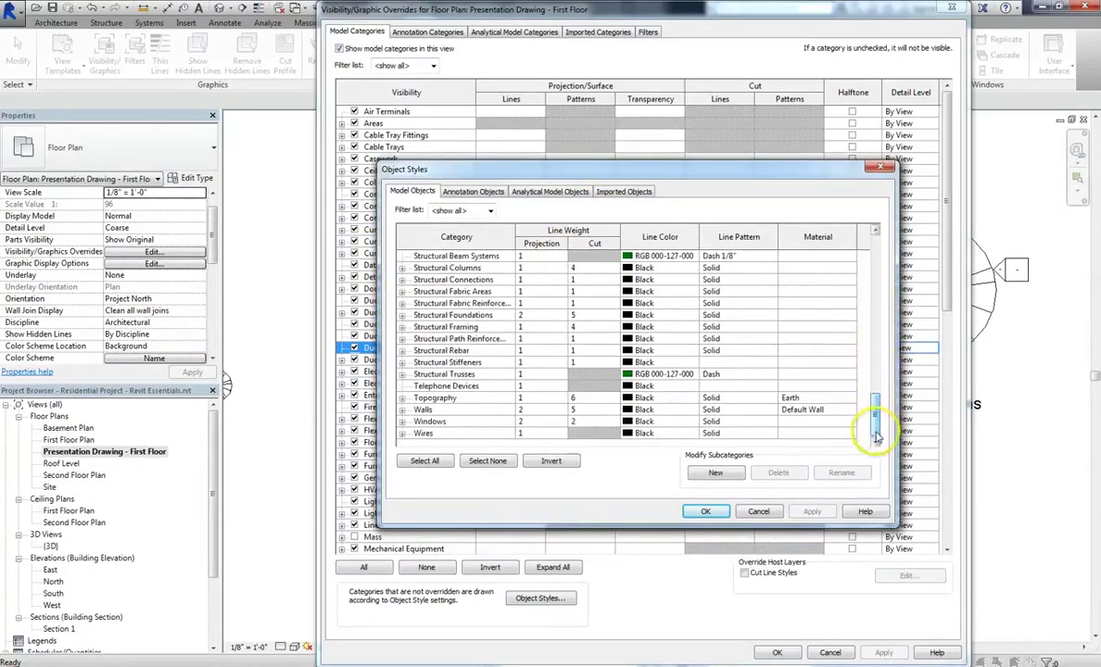
left_click_drag(892, 524, 969, 607)
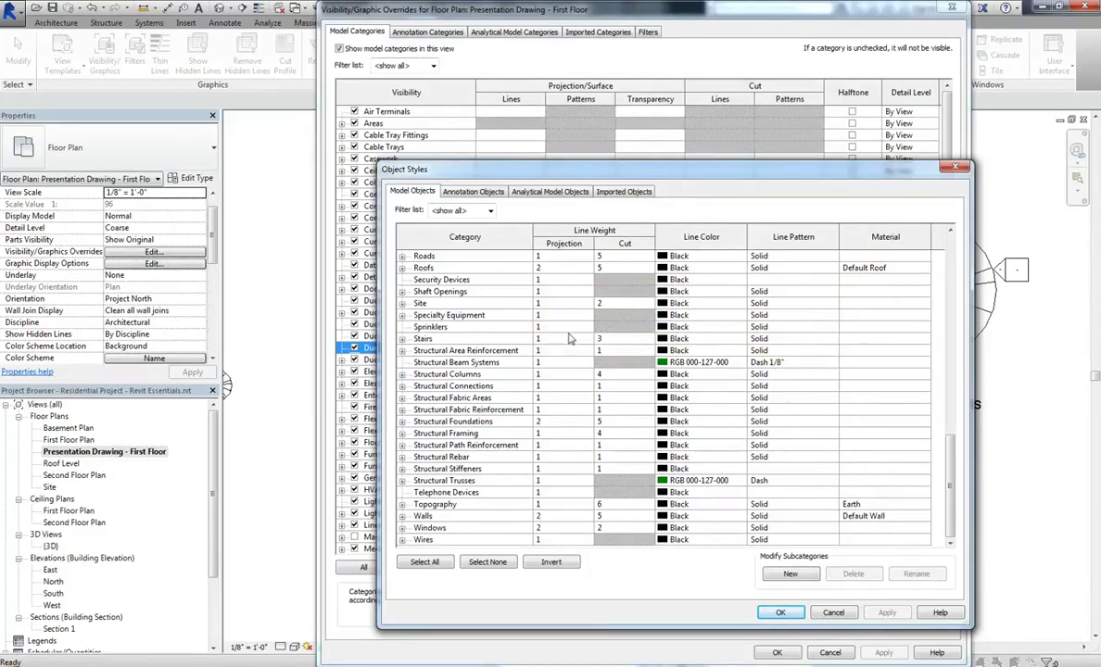
left_click_drag(951, 477, 962, 287)
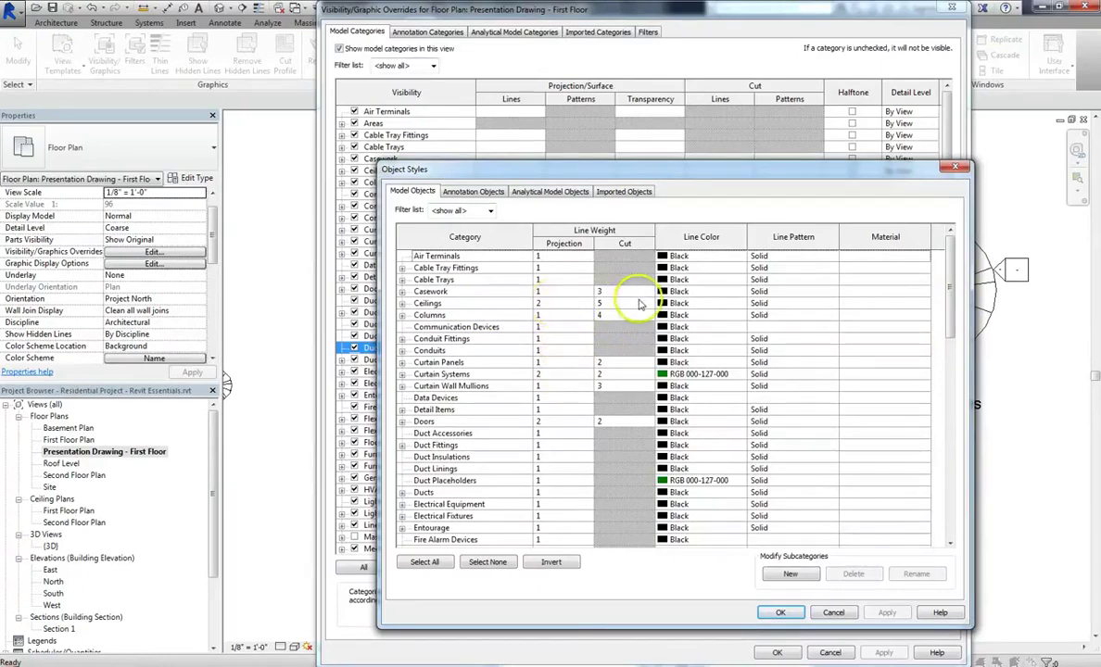
left_click(561, 307)
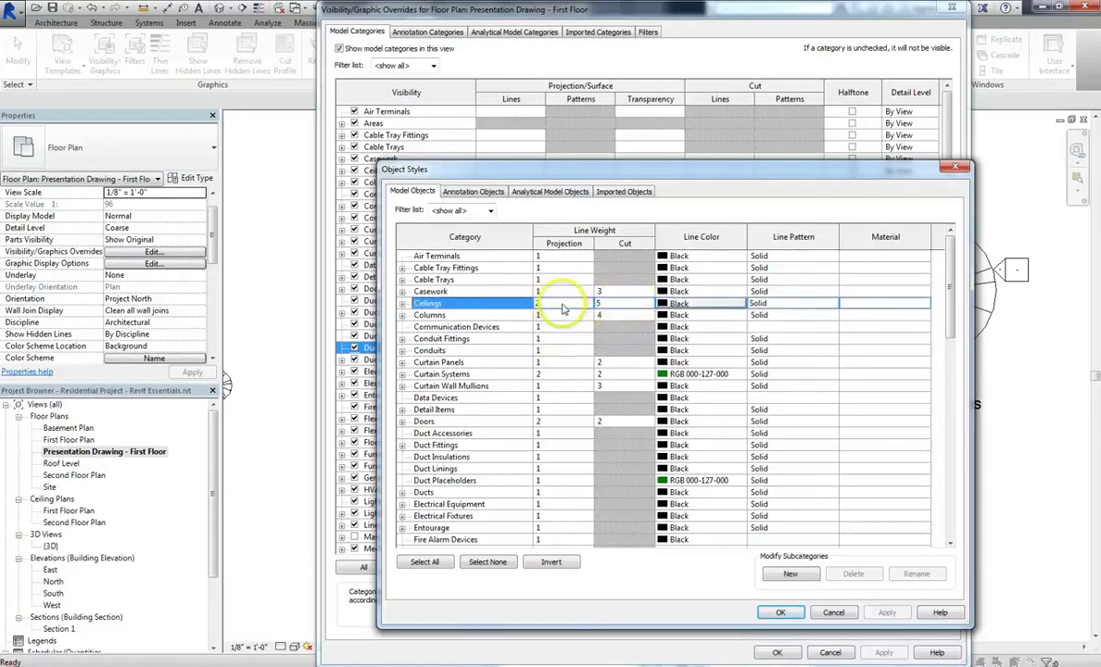
left_click(567, 375)
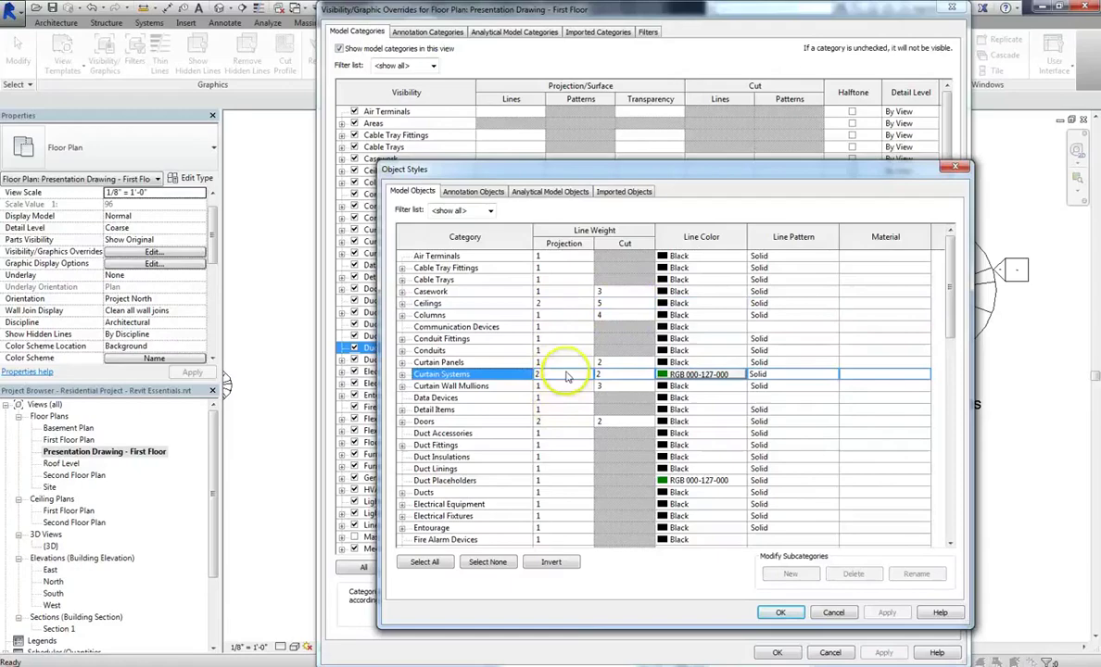
left_click(567, 375)
left_click(586, 376)
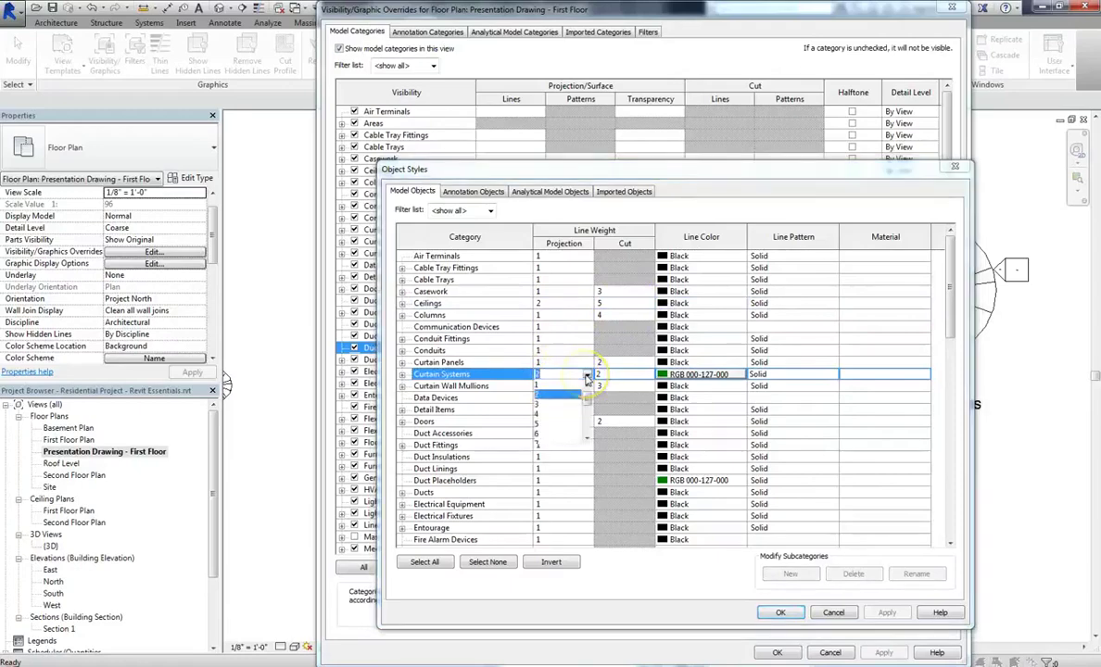
left_click(556, 394)
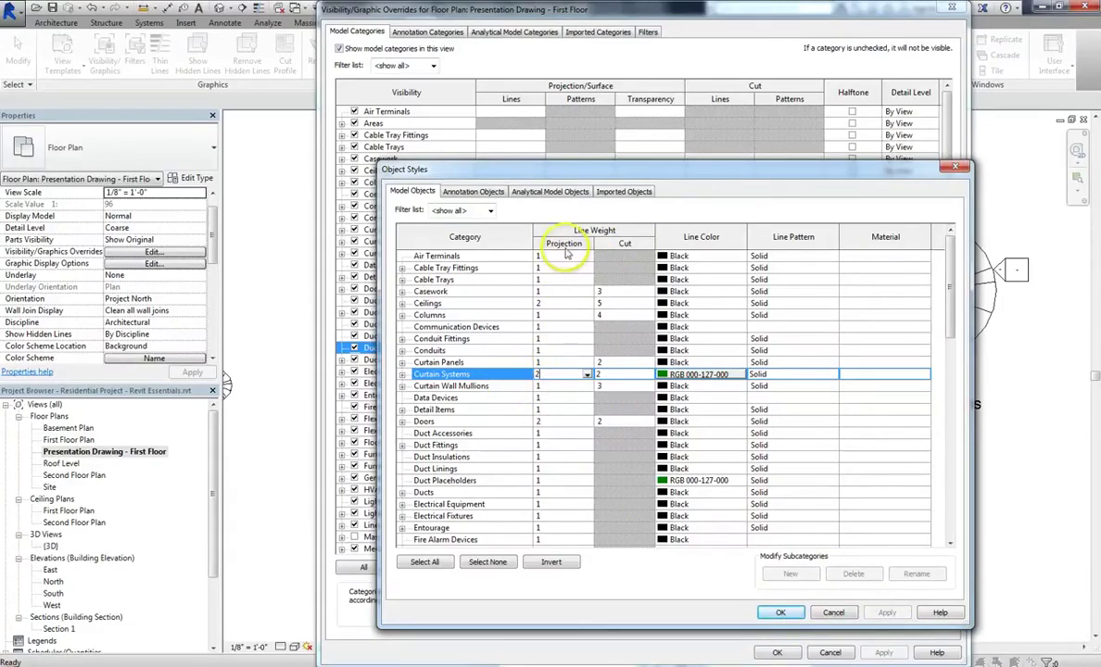
Close Object Styles and Visibility/Graphics, then open Additional Settings on the Manage tab.
left_click(781, 613)
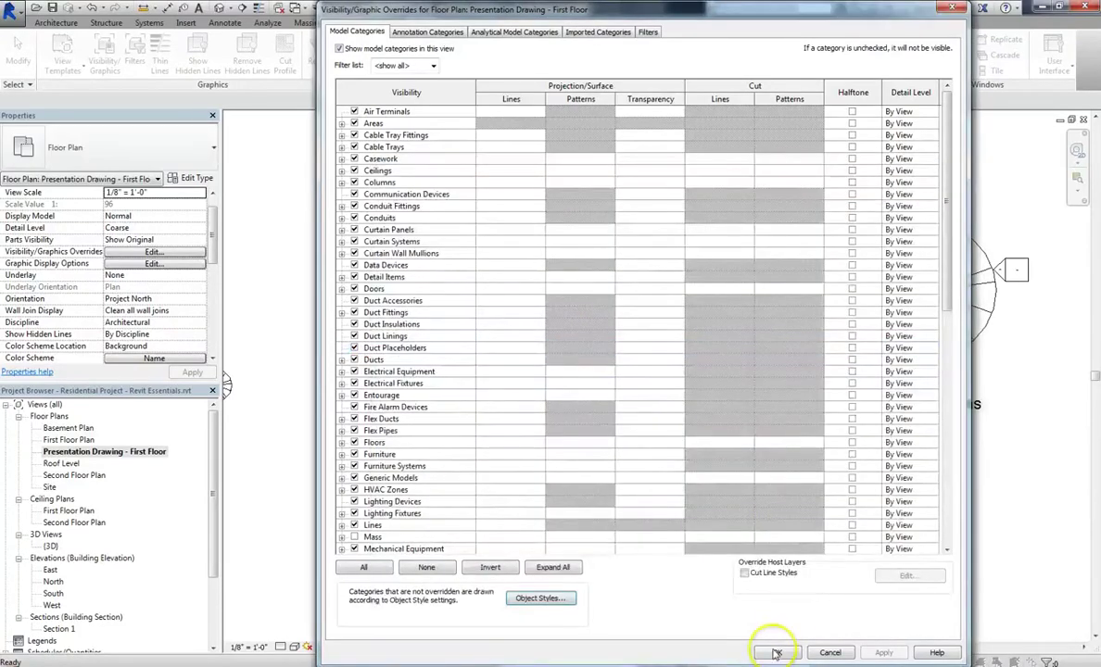
left_click(777, 653)
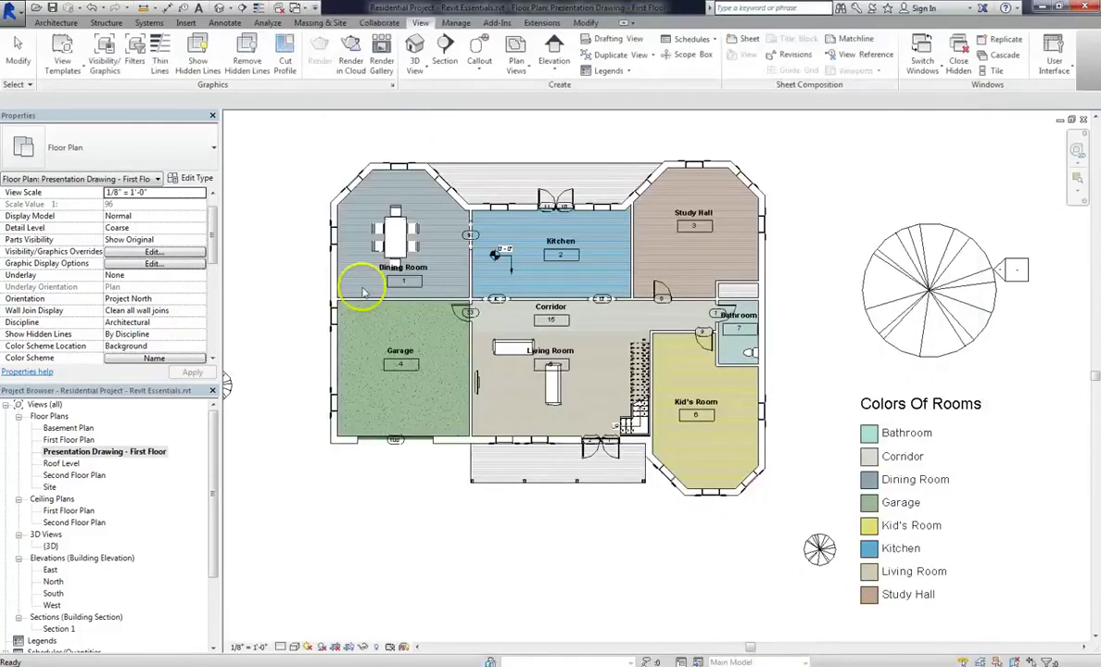
left_click(457, 23)
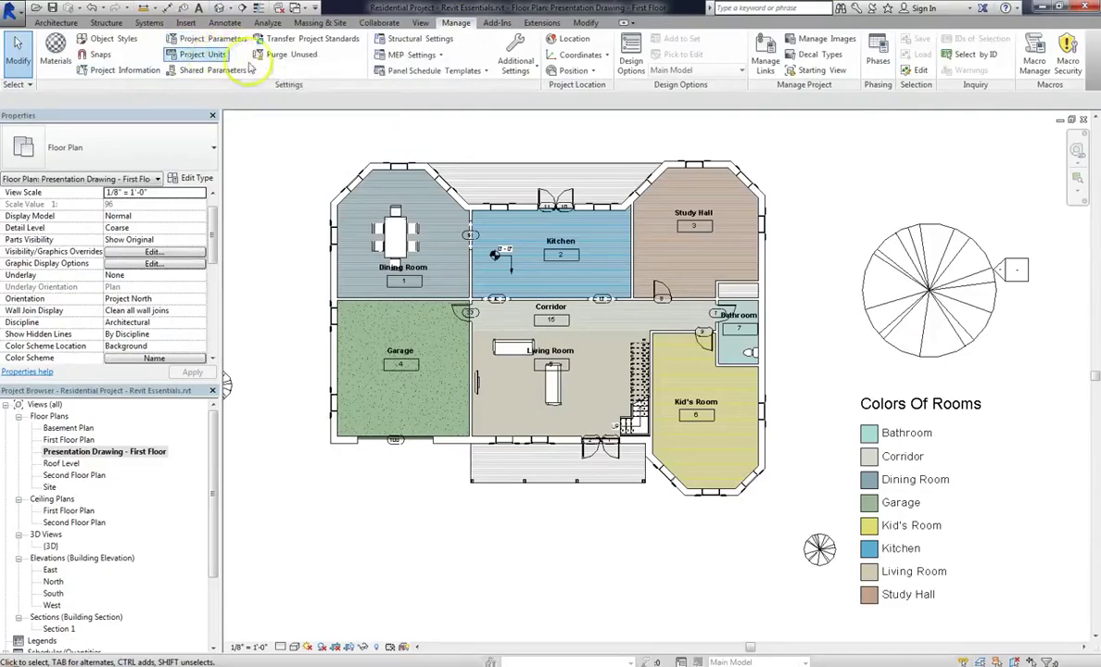
left_click(517, 73)
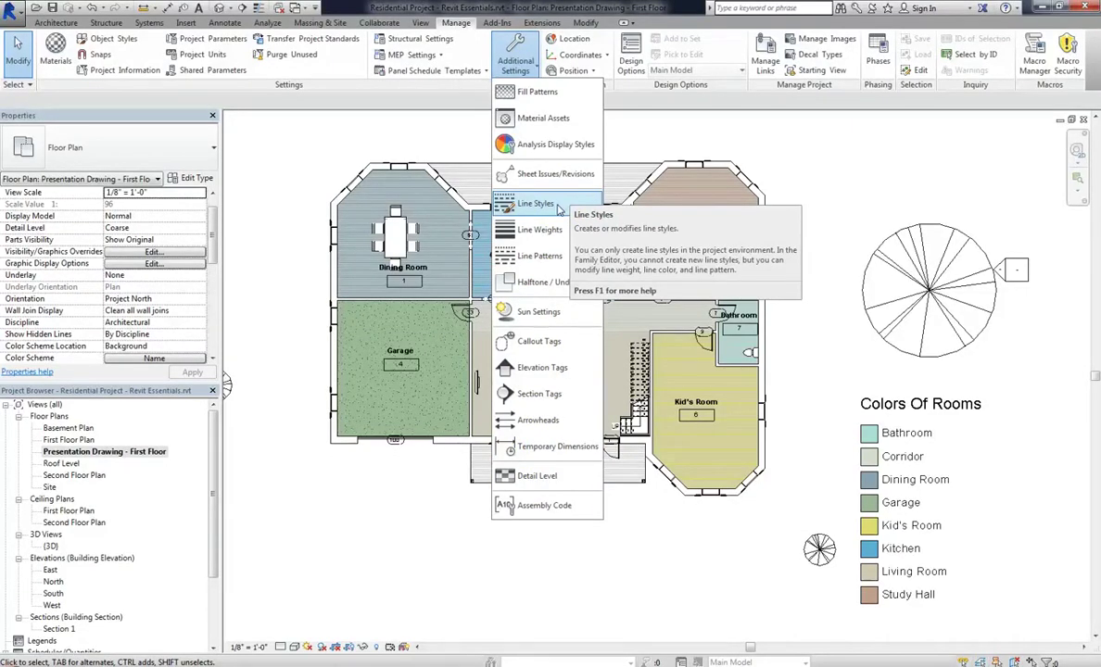
Open Line Weights past the save reminder and enlarge it to show all 16 rows.
left_click(556, 229)
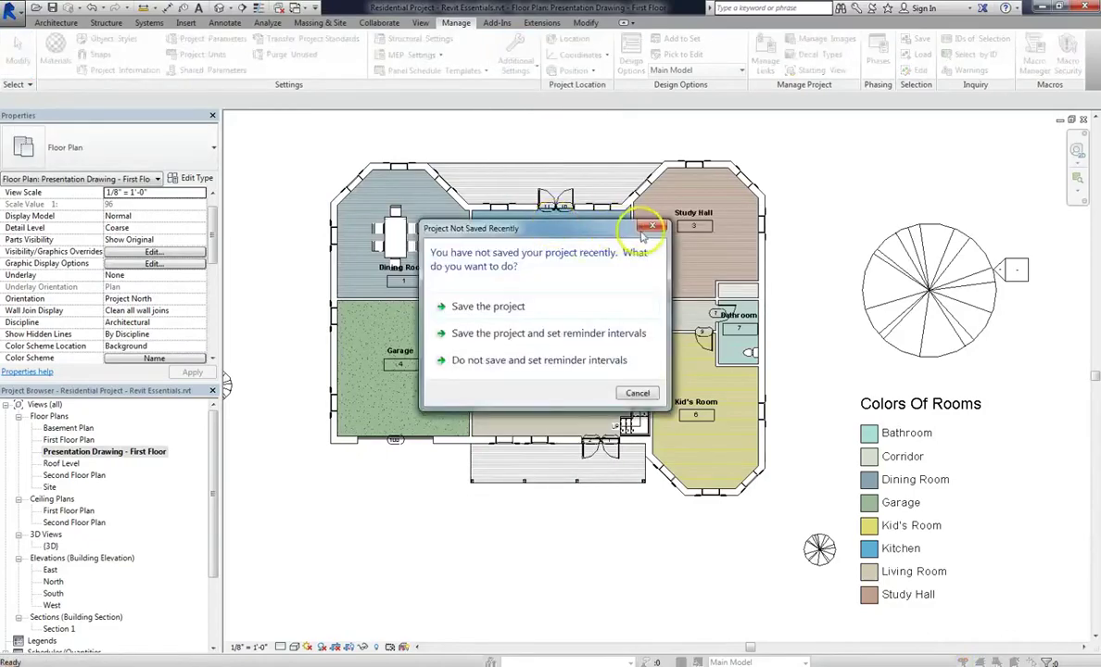
left_click(652, 226)
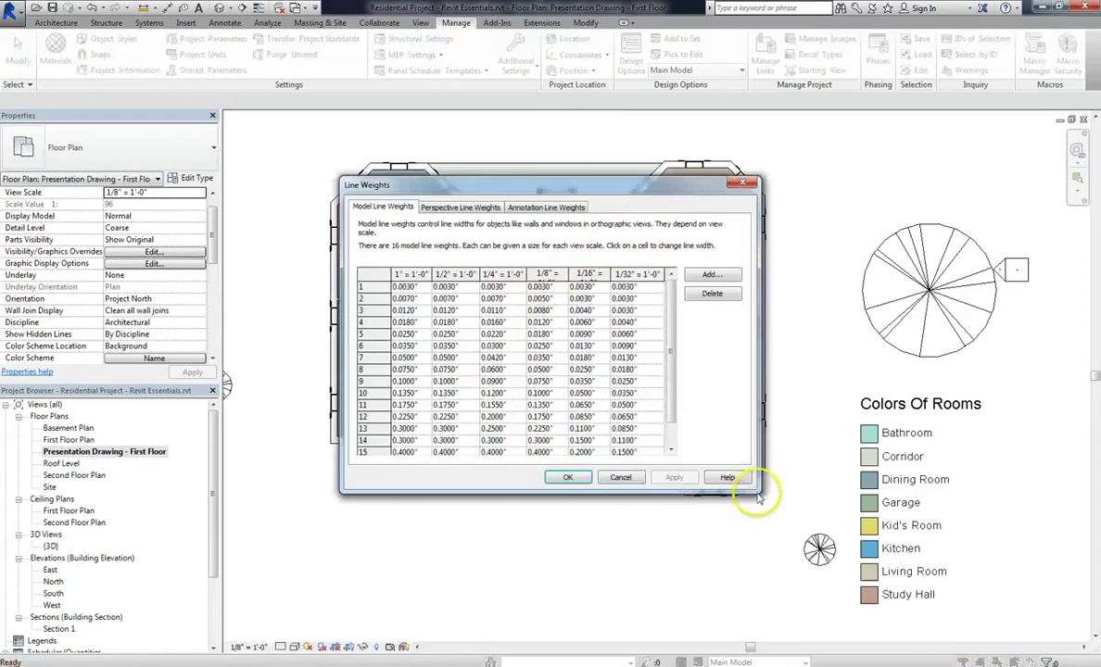
left_click_drag(761, 492, 907, 612)
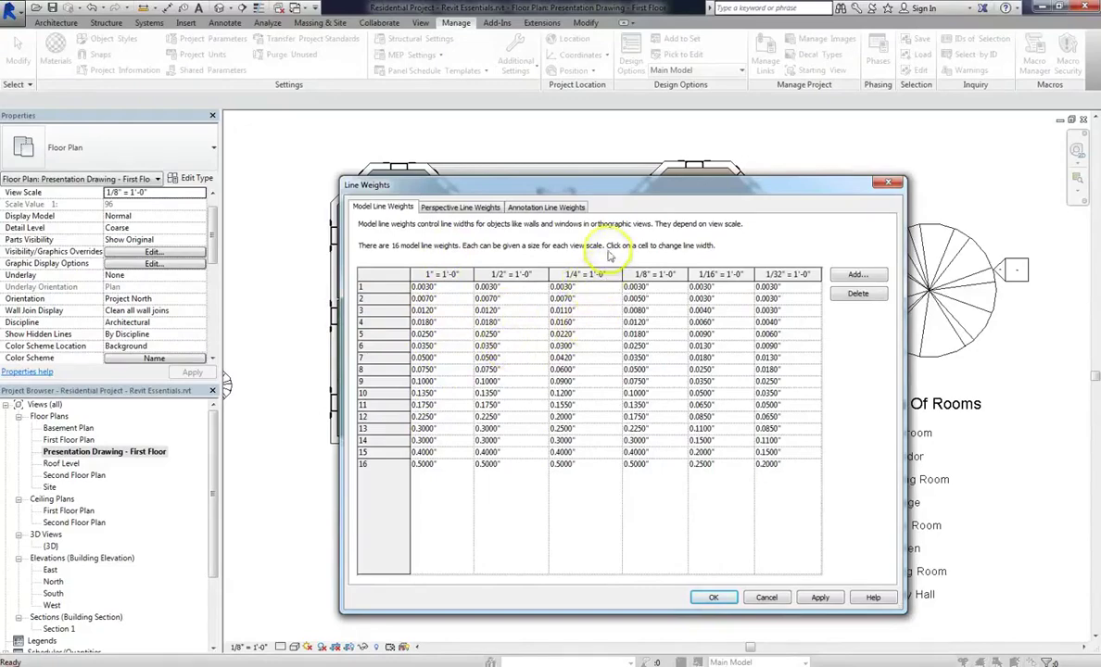
Browse the scales available for a new view scale column, then cancel without adding one.
left_click(857, 275)
left_click(600, 390)
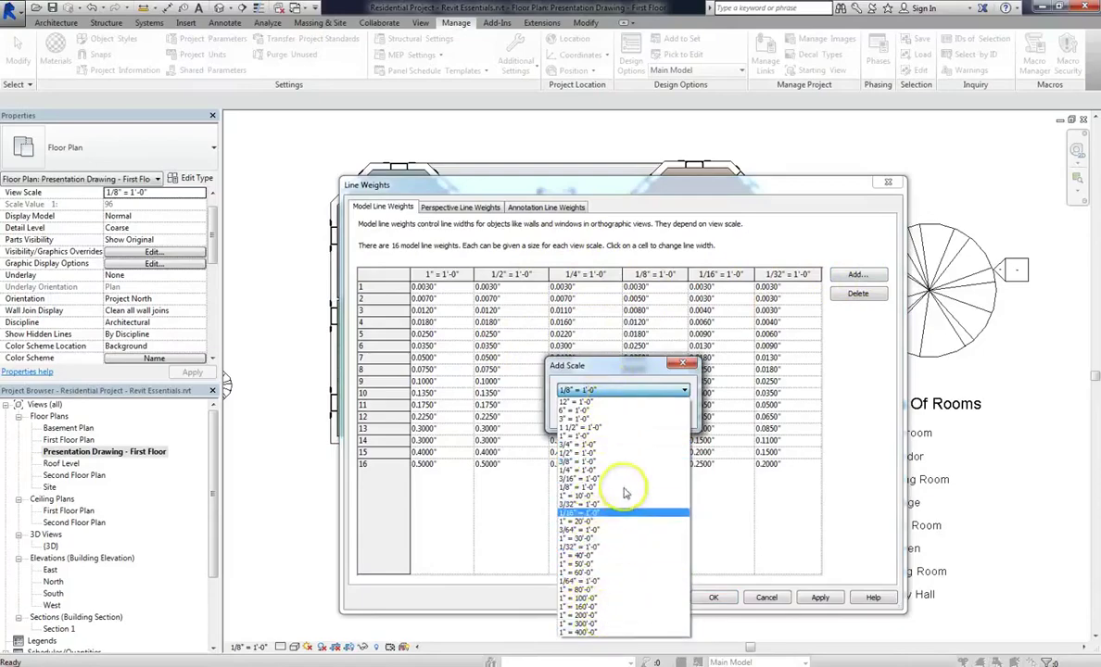
left_click(644, 390)
left_click(658, 411)
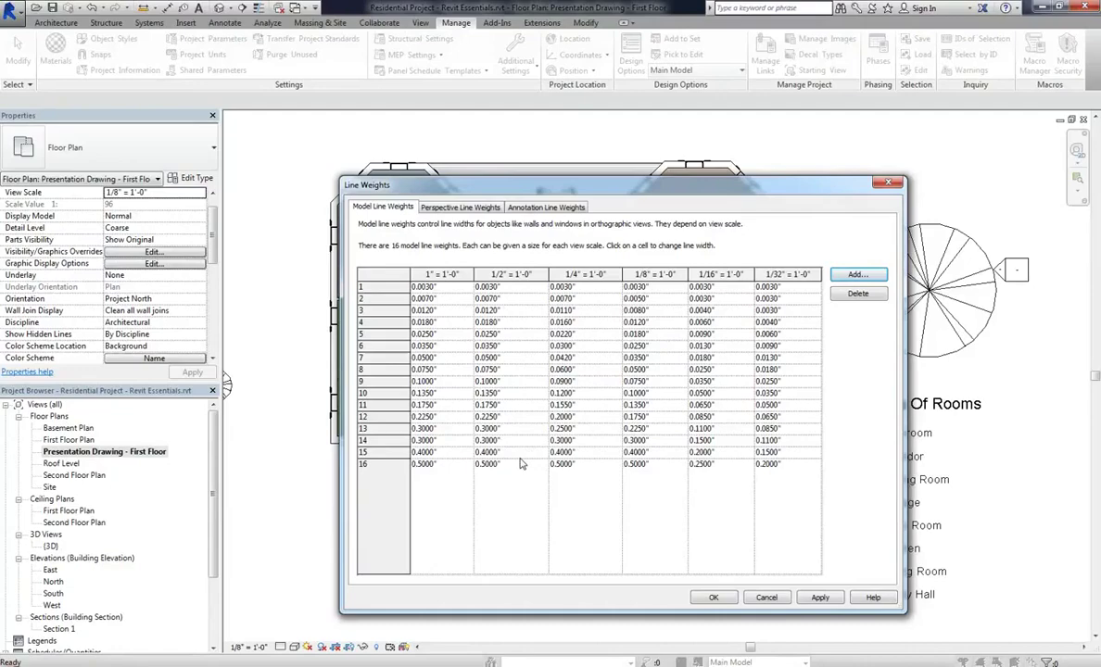
left_click(603, 487)
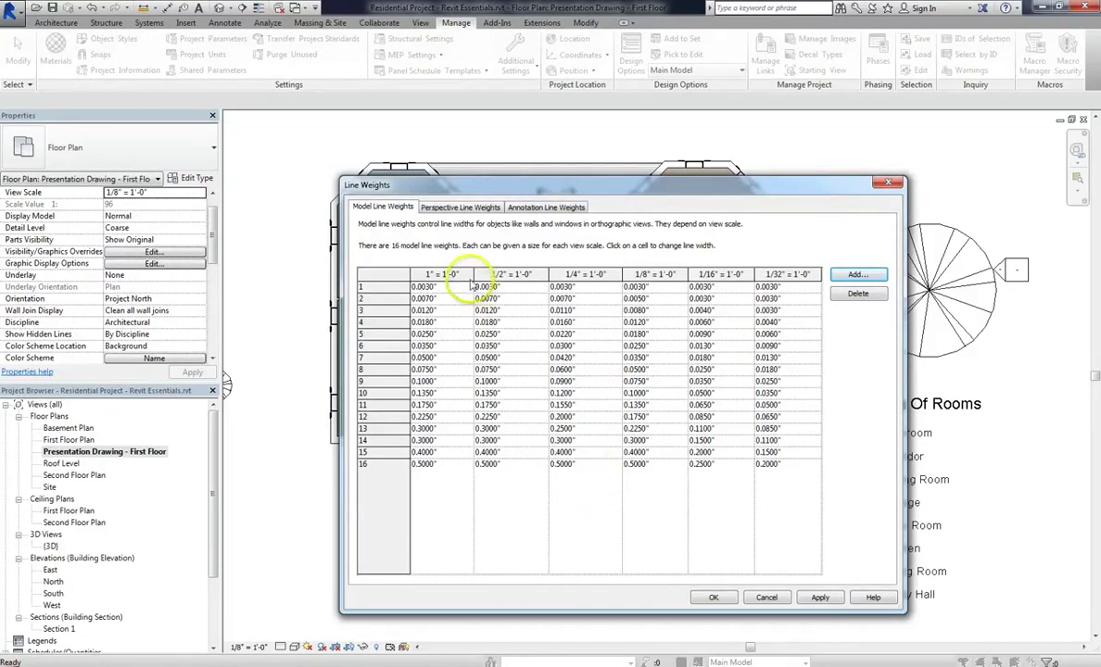
Review the Perspective, Annotation and Model line weights, inspecting row 6 at 1" = 1'-0".
left_click(476, 209)
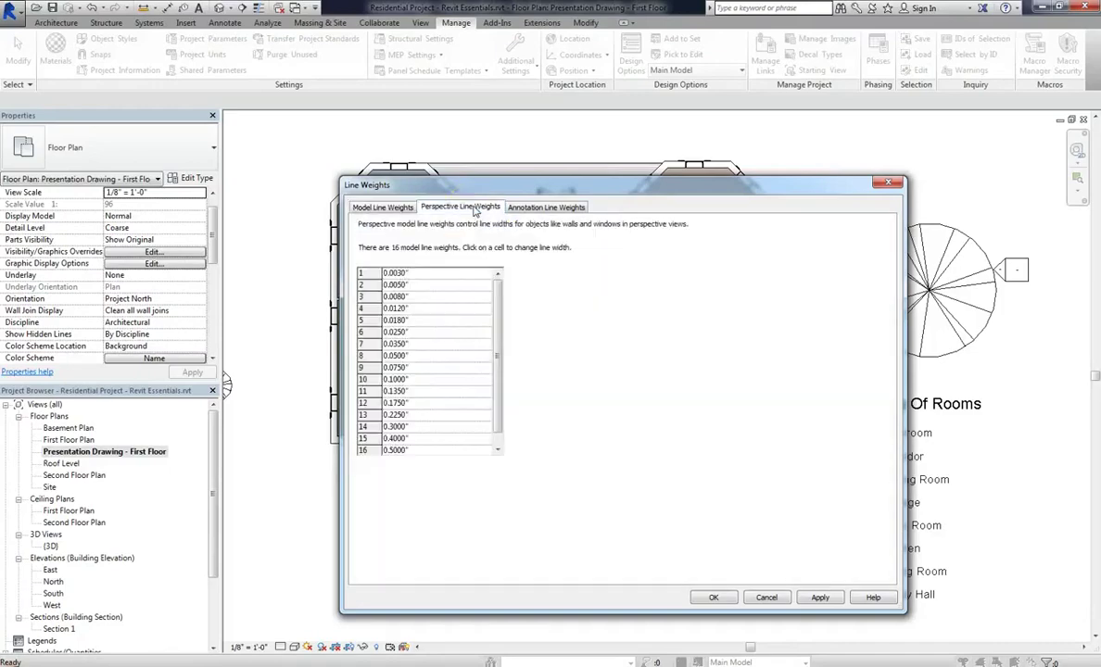
left_click(440, 271)
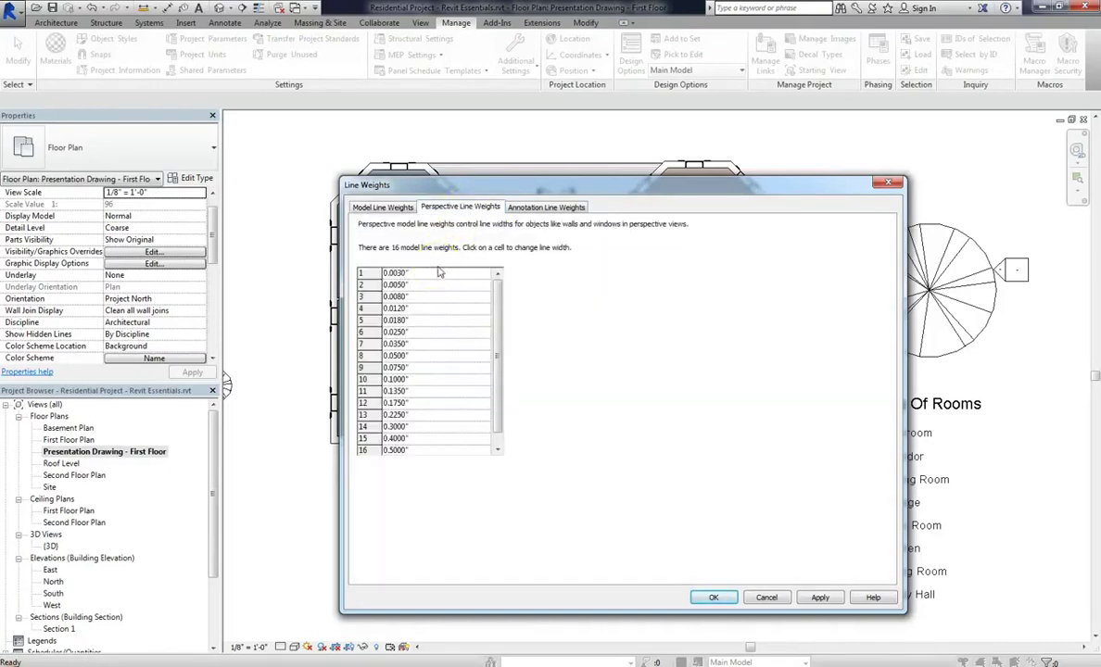
left_click(554, 209)
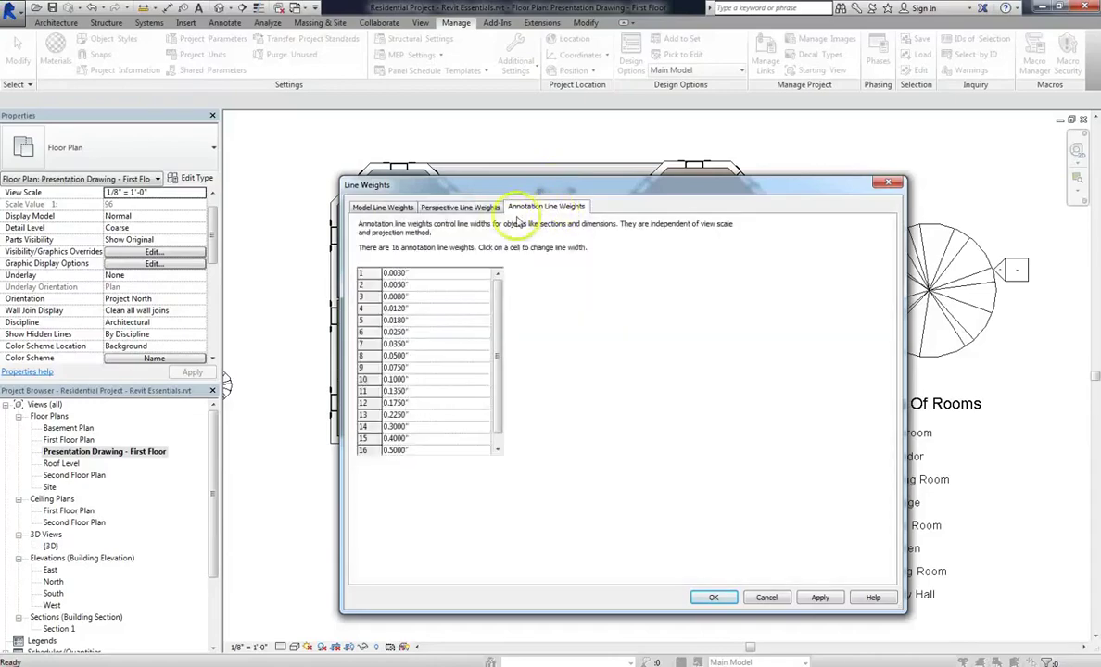
left_click(486, 209)
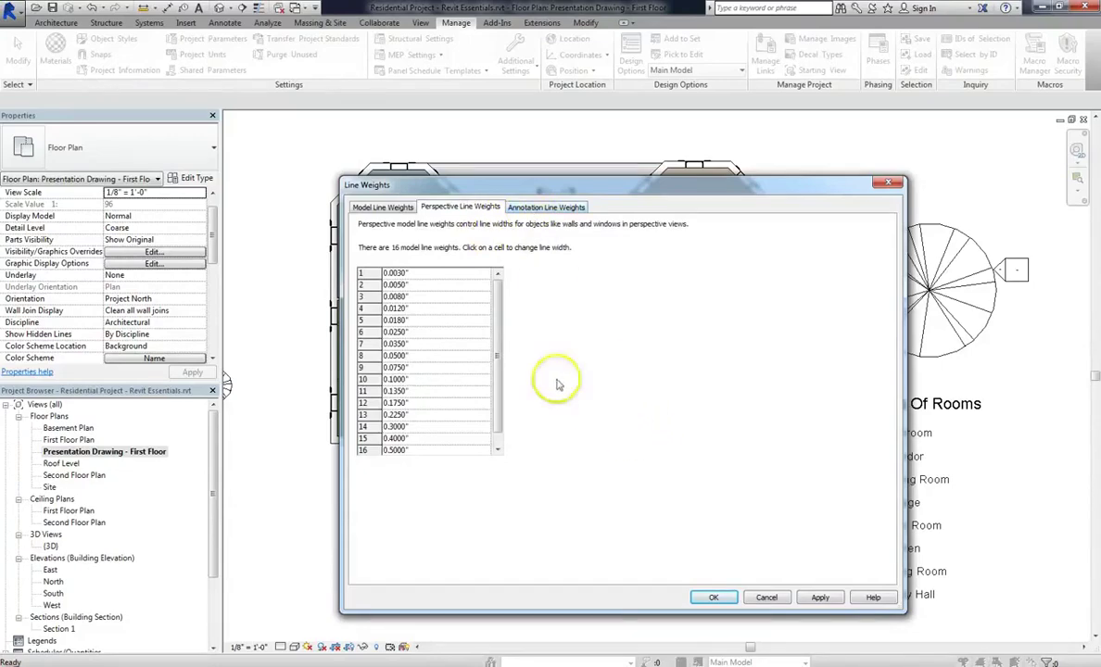
left_click(382, 208)
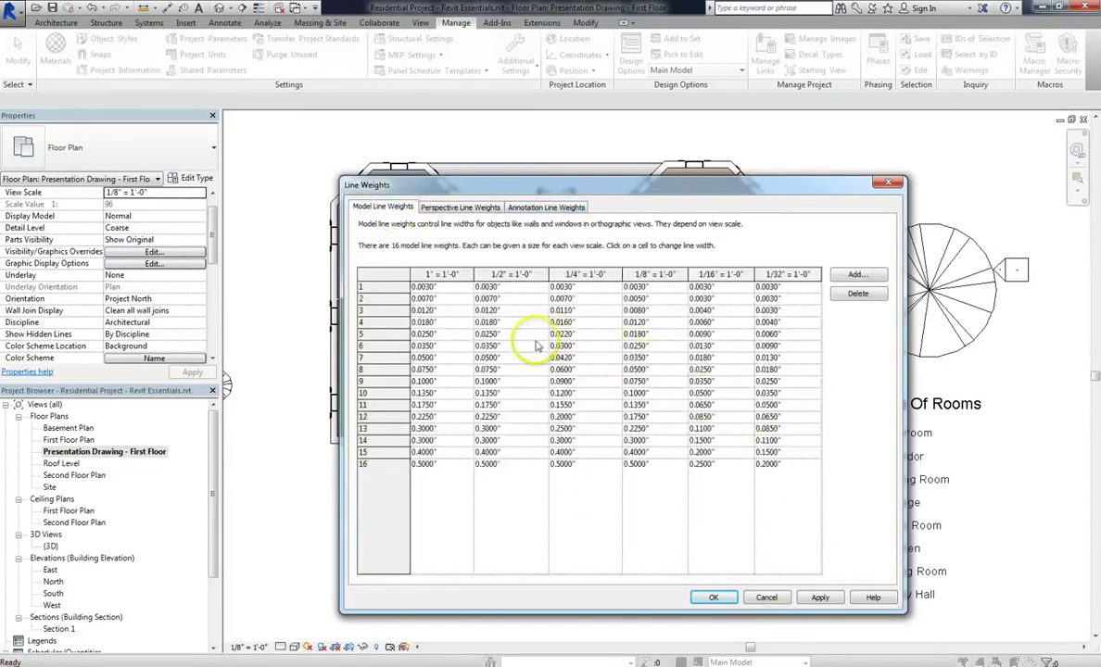
left_click(444, 345)
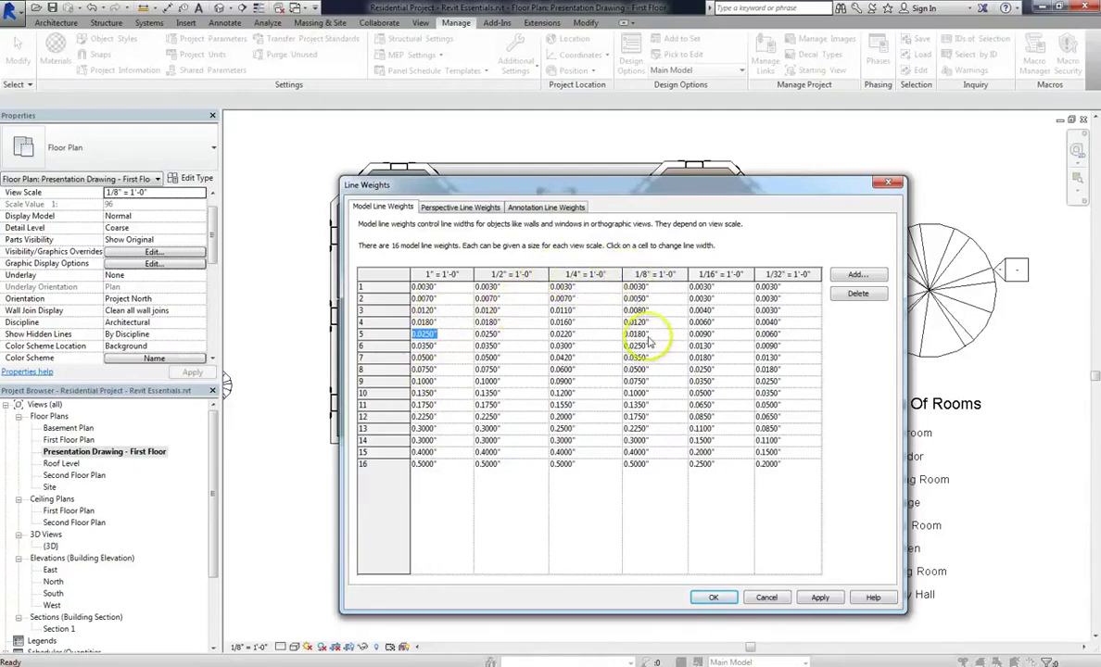
left_click(713, 597)
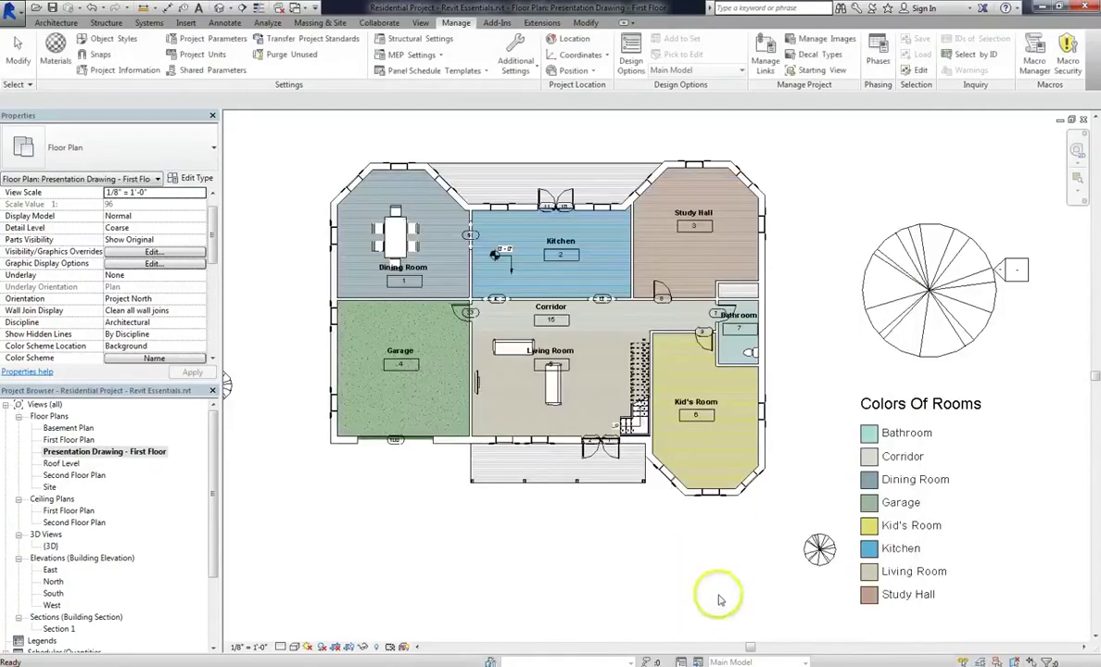
left_click(260, 647)
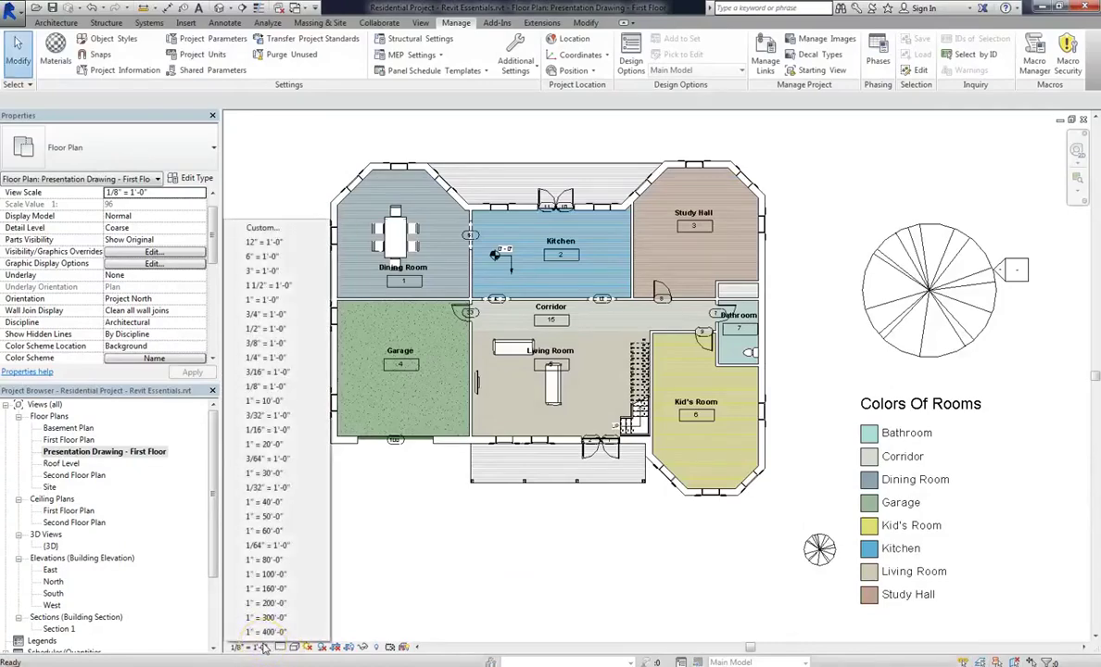
left_click(291, 271)
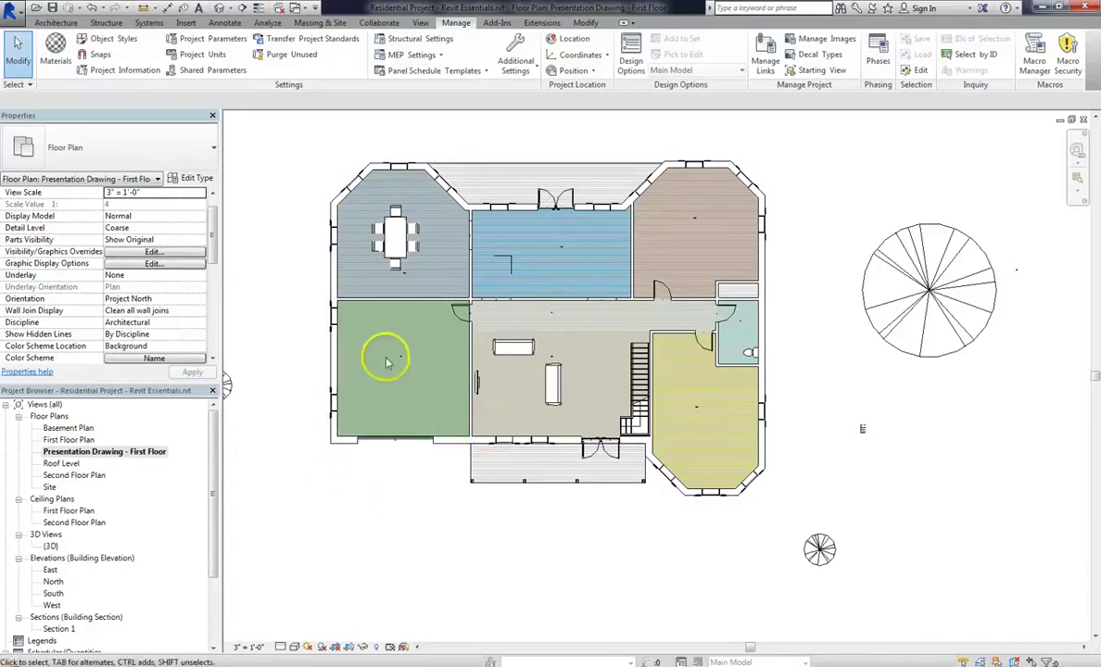
scroll(296, 508, "up", 8)
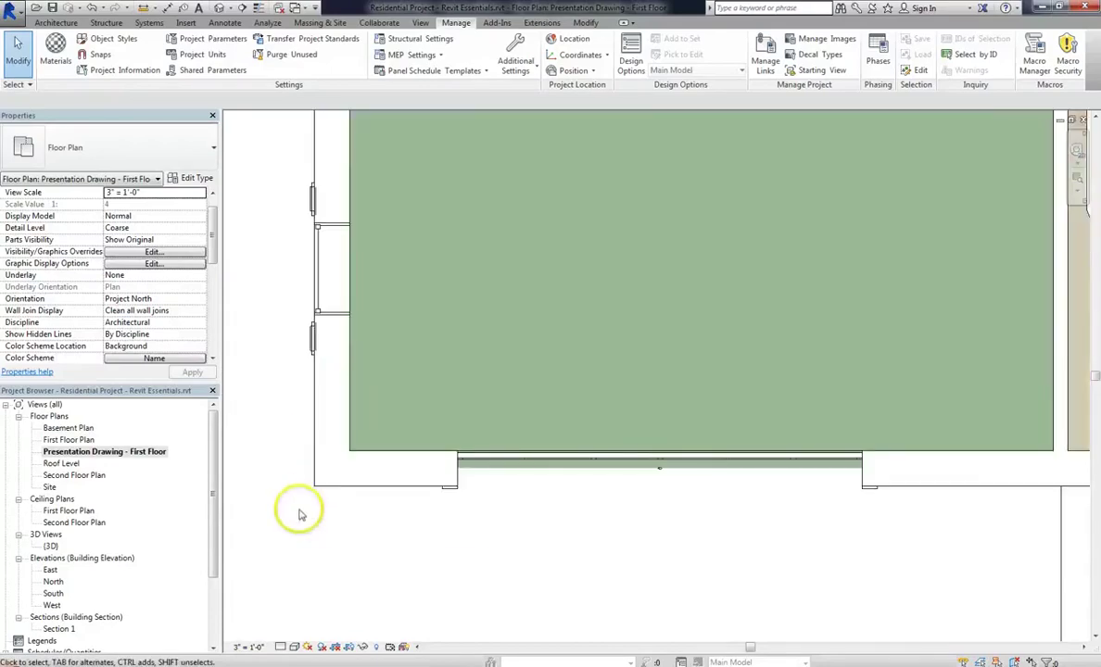
scroll(316, 486, "up", 2)
scroll(445, 352, "up", 2)
middle_click_drag(460, 333, 499, 389)
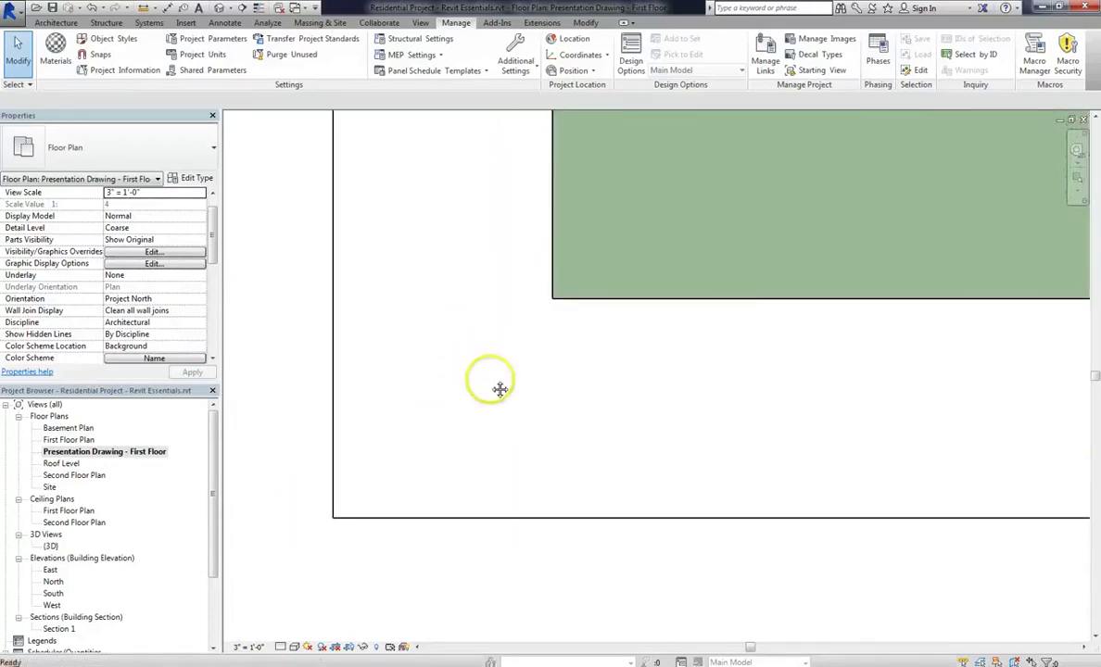
left_click(200, 192)
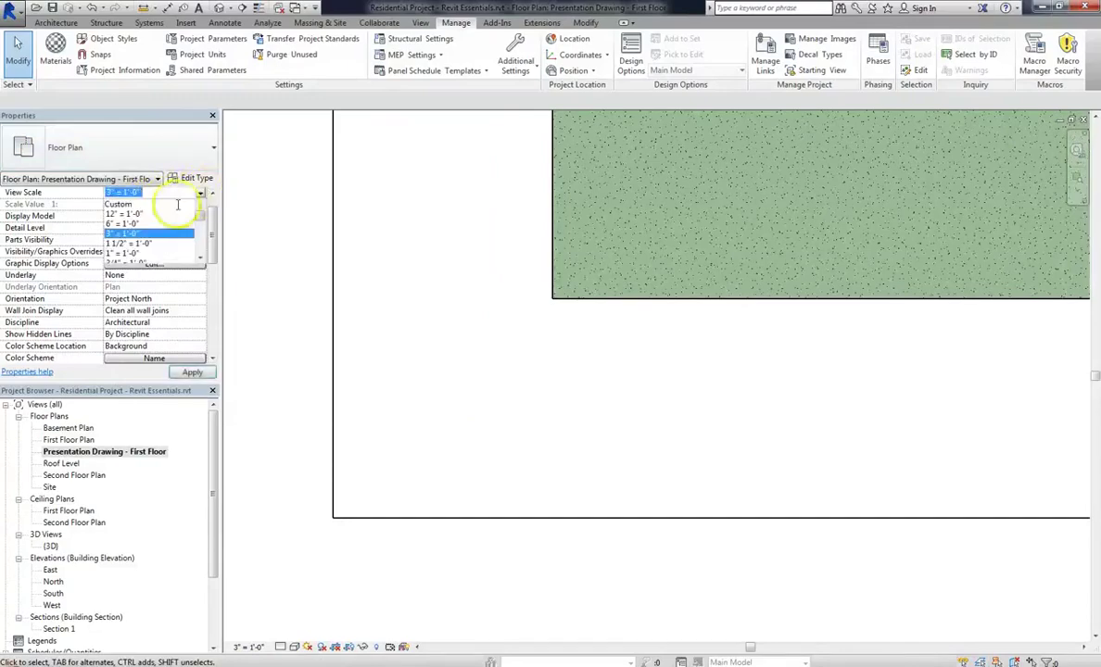
scroll(172, 220, "down", 4)
left_click(140, 231)
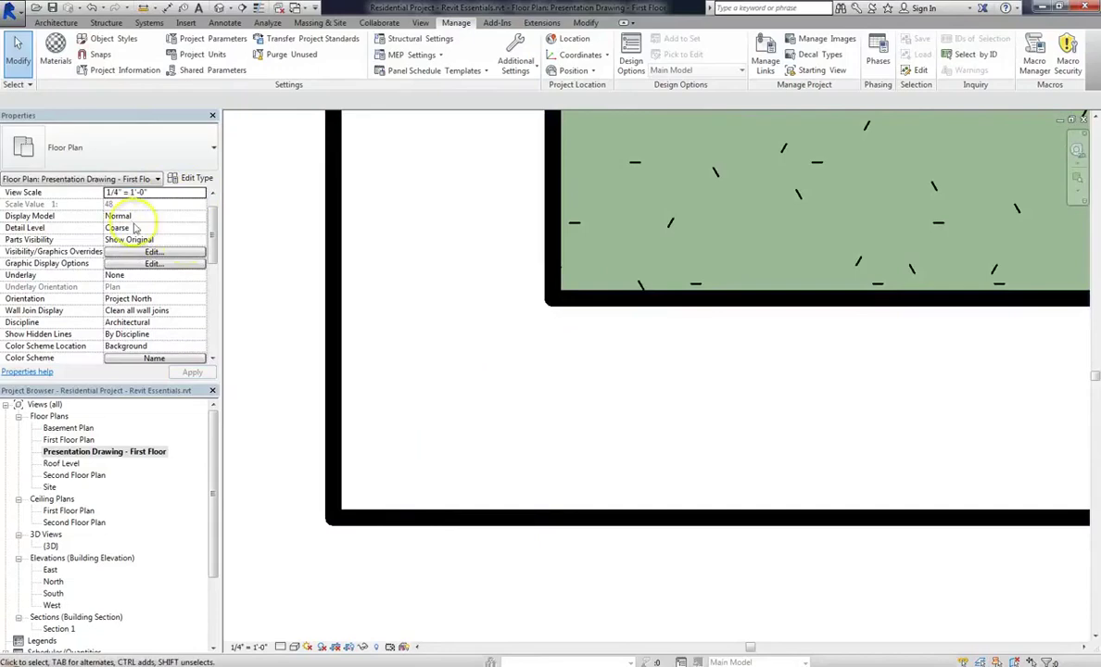
left_click(202, 192)
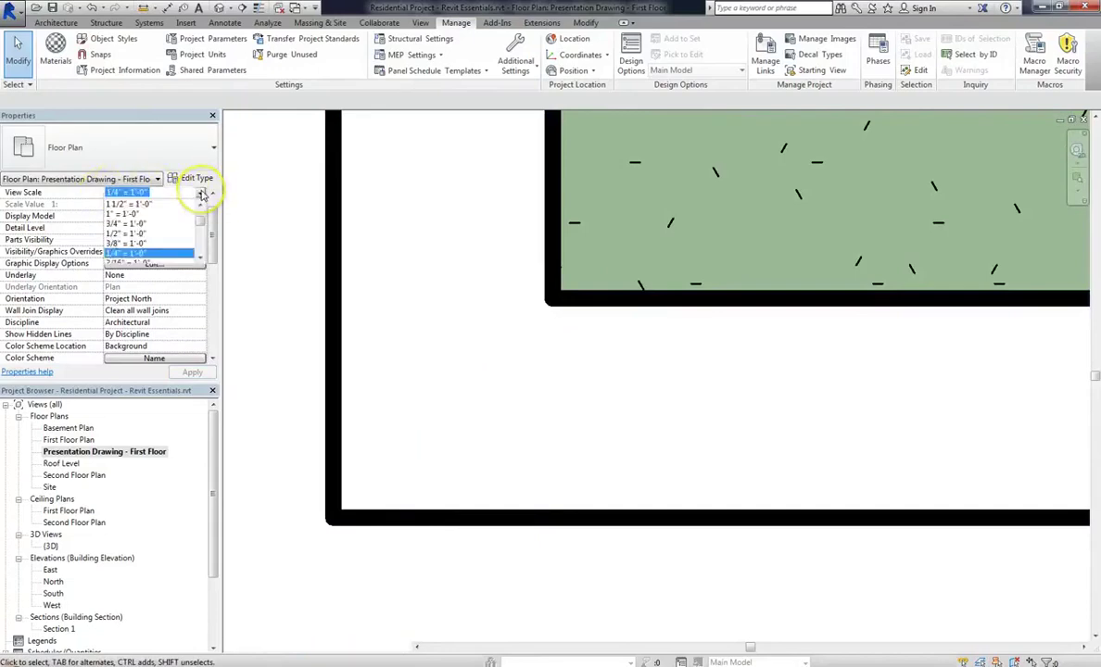
left_click(131, 244)
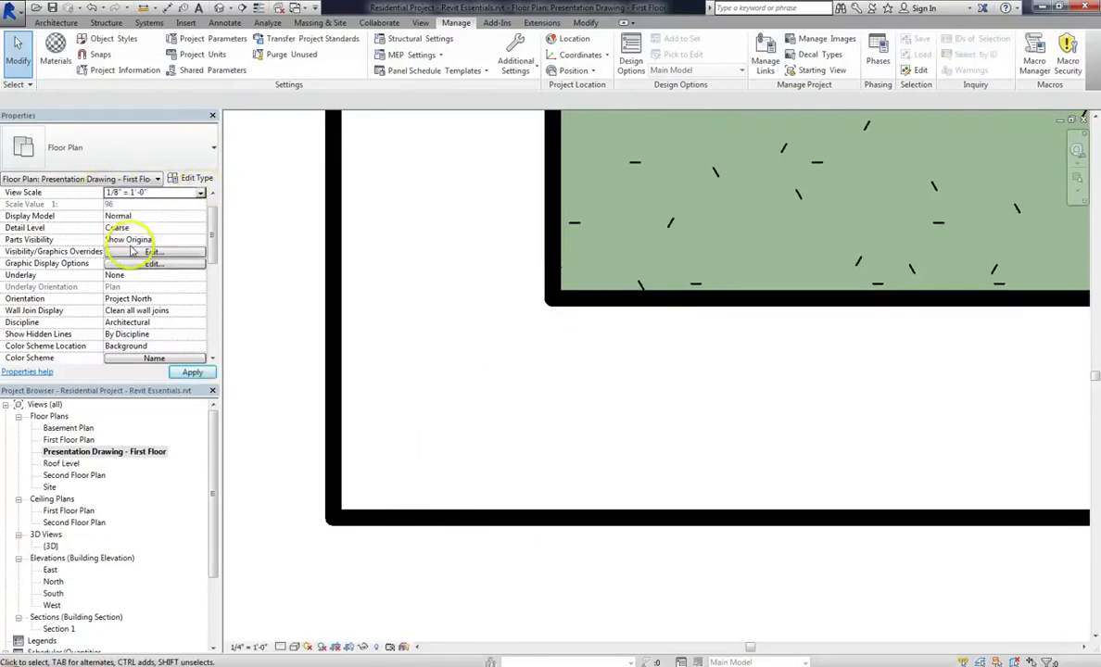
scroll(357, 556, "down", 6)
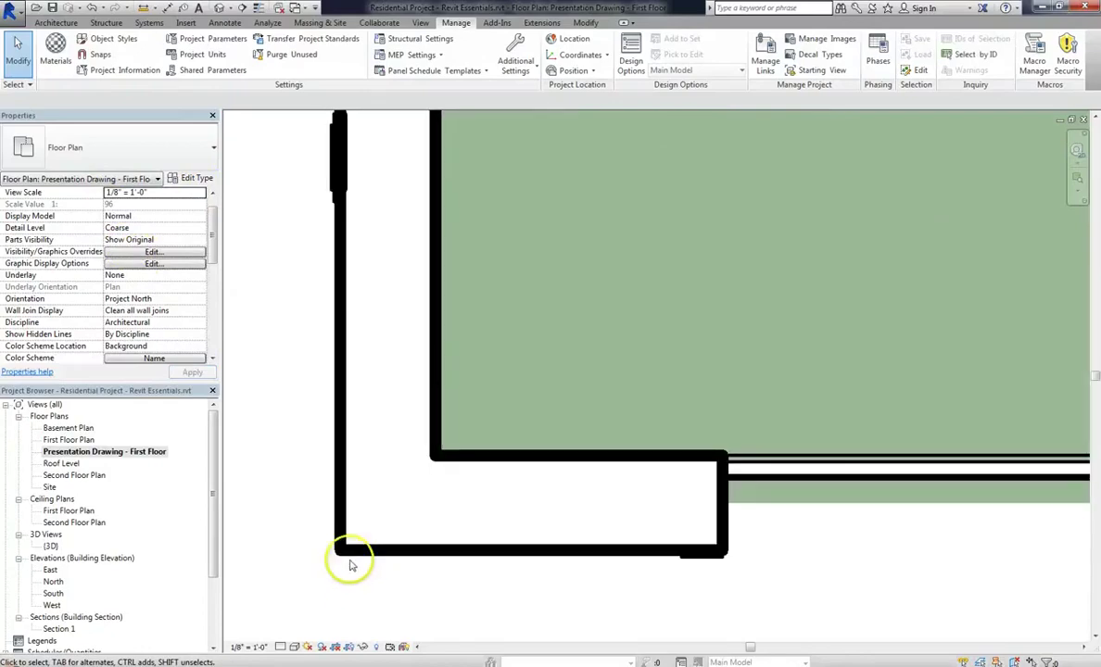
scroll(347, 537, "down", 4)
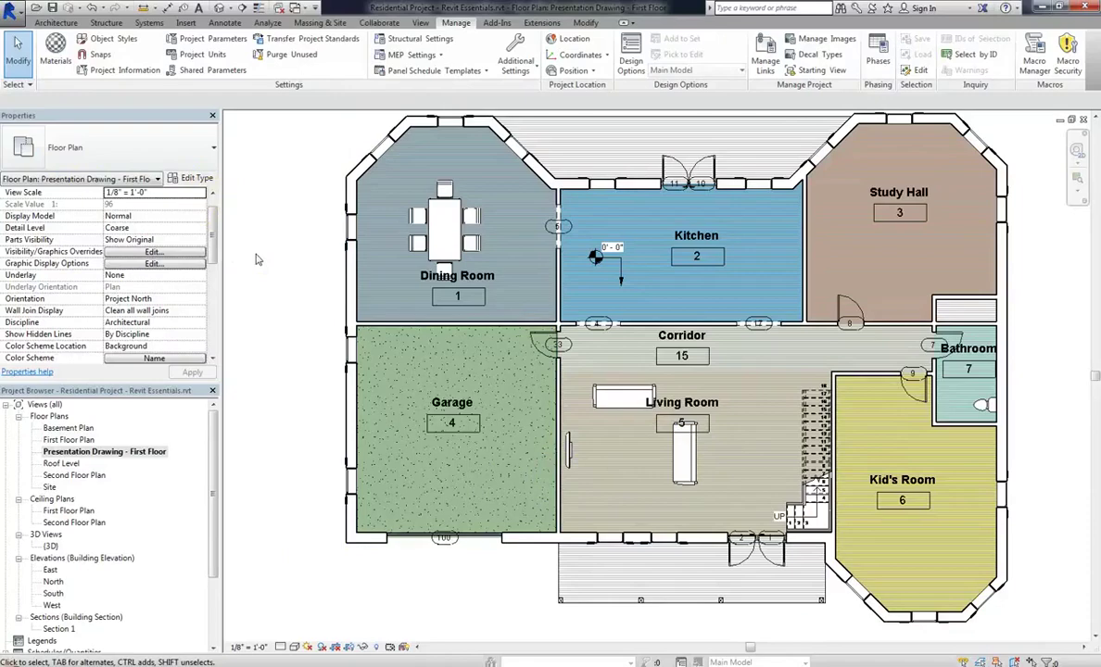
Open the Additional Settings list on the Manage tab over the first-floor plan again.
left_click(516, 61)
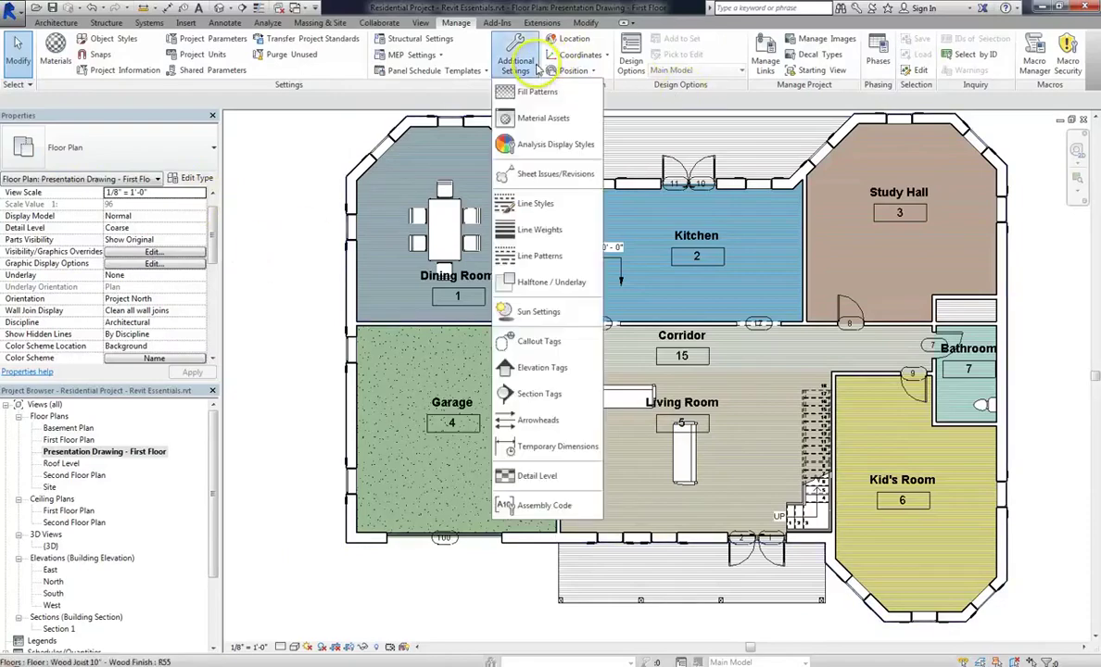